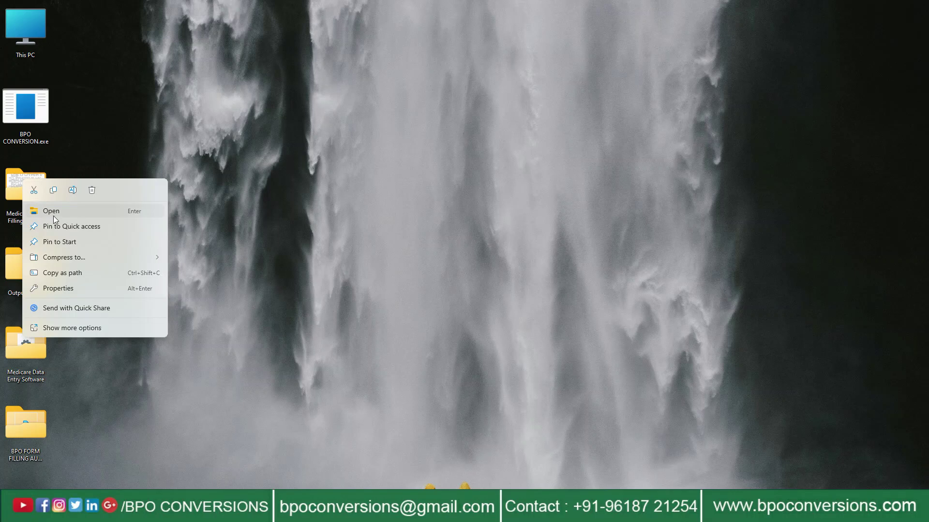
click(53, 214)
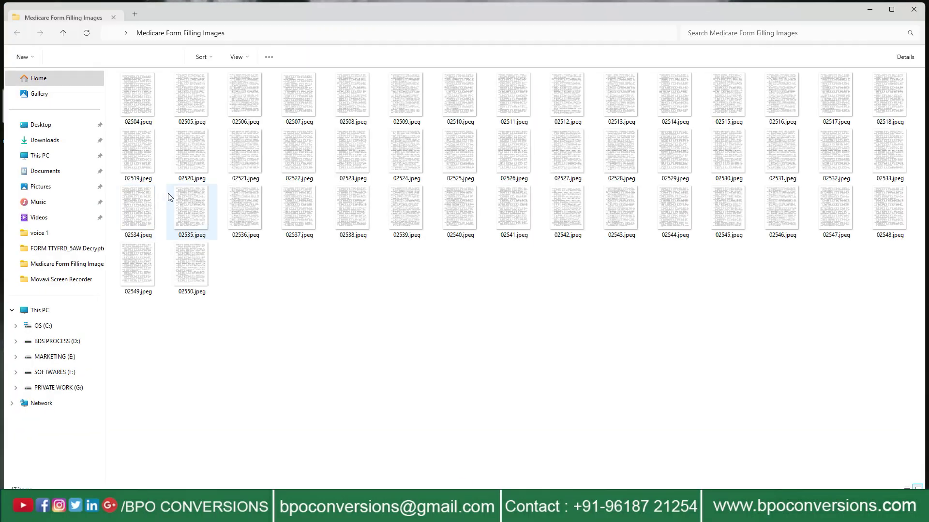
right_click(129, 84)
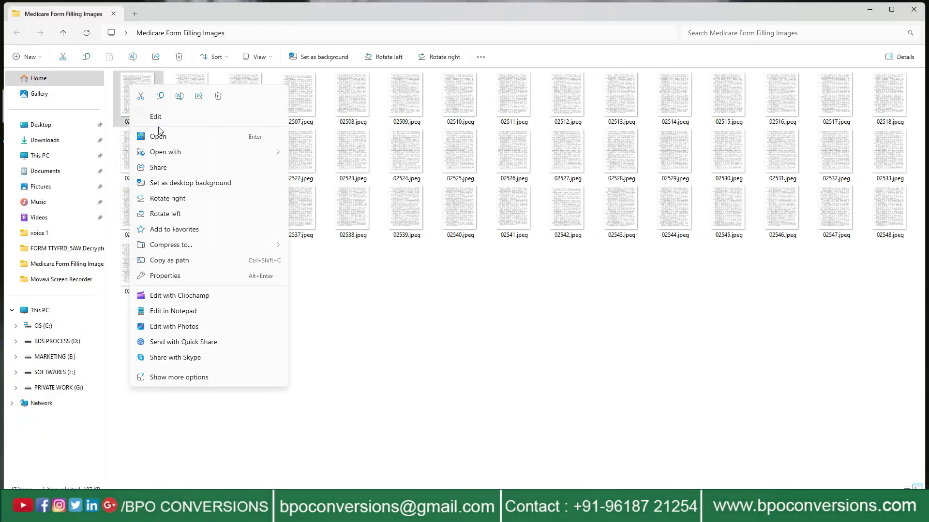
click(311, 184)
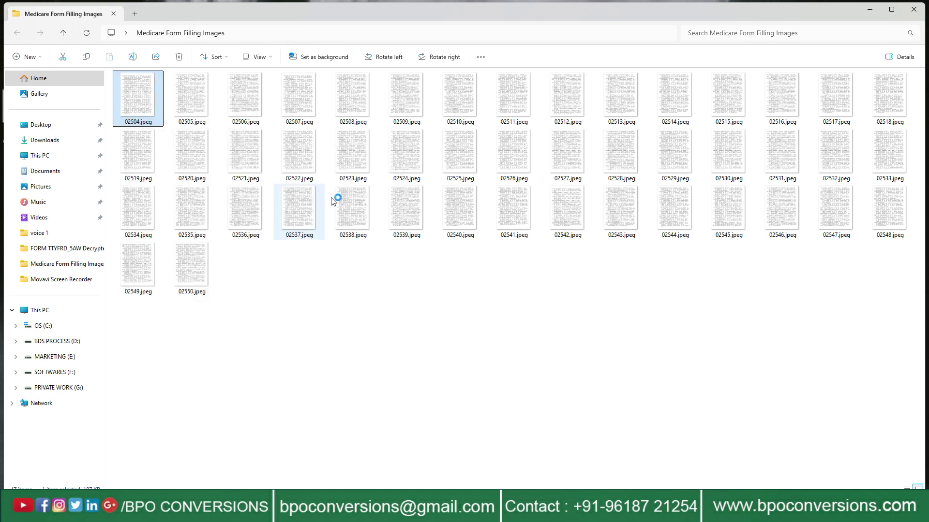
scroll(813, 267, down, 1)
scroll(813, 267, down, 2)
scroll(813, 267, up, 3)
click(912, 6)
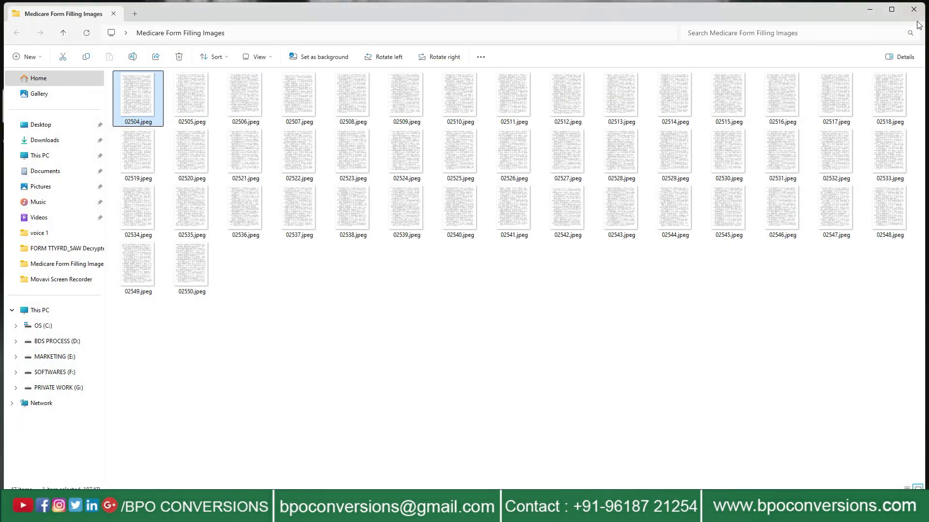
click(914, 9)
right_click(14, 274)
click(42, 305)
drag(210, 101, 778, 440)
Launch the Image to Text Auto Converter from BPO CONVERSION.exe.
click(914, 9)
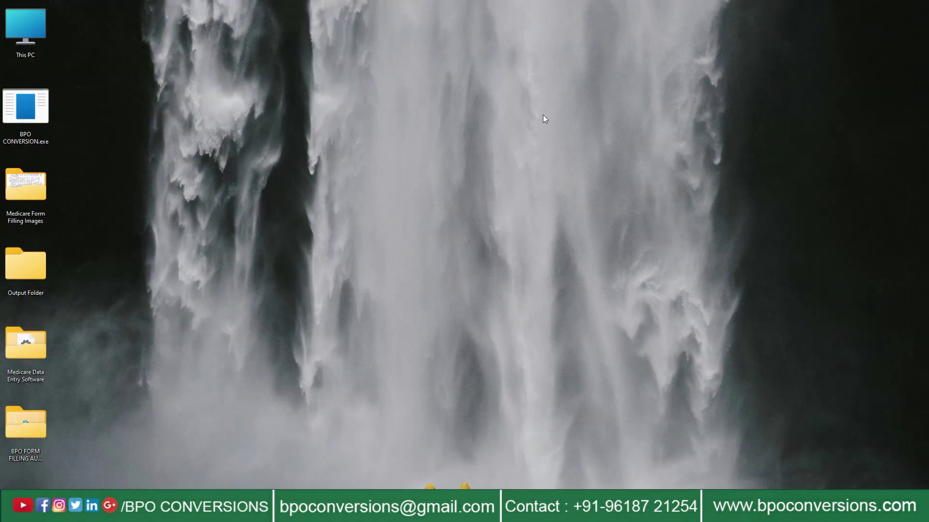
right_click(35, 134)
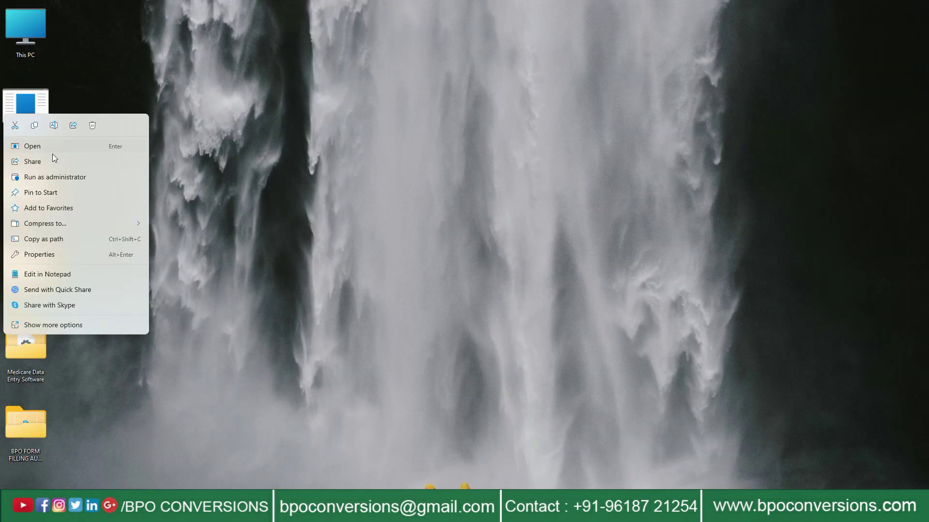
click(52, 152)
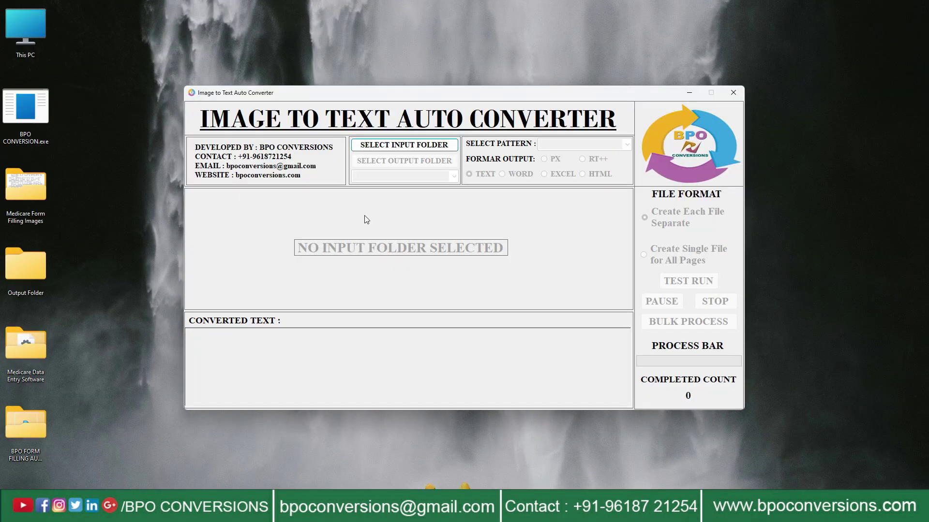
Set the Medicare Form Filling Images folder as input and pick the output folder.
click(401, 146)
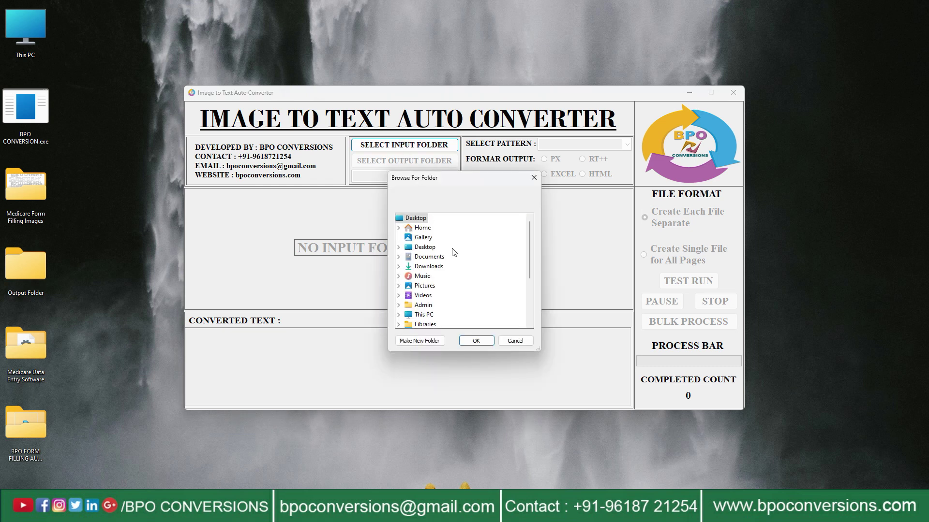
click(432, 253)
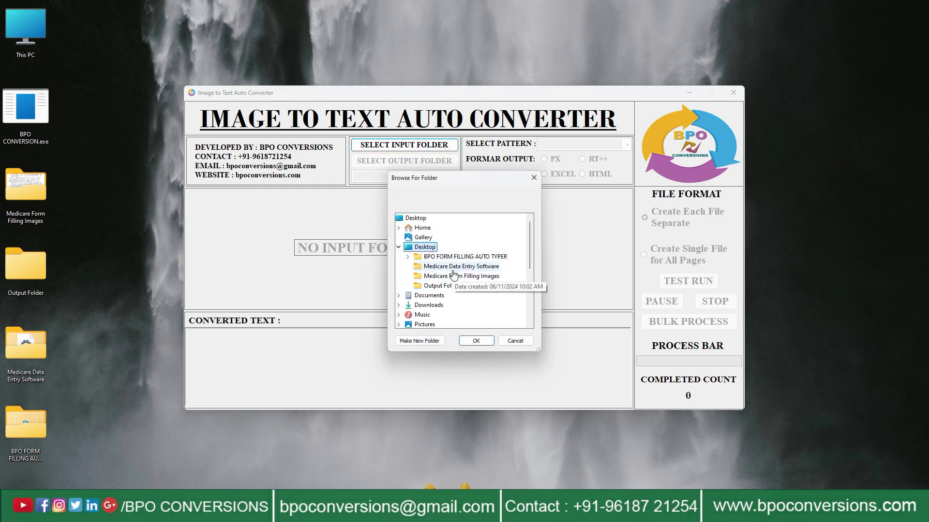
click(459, 276)
click(476, 340)
click(413, 165)
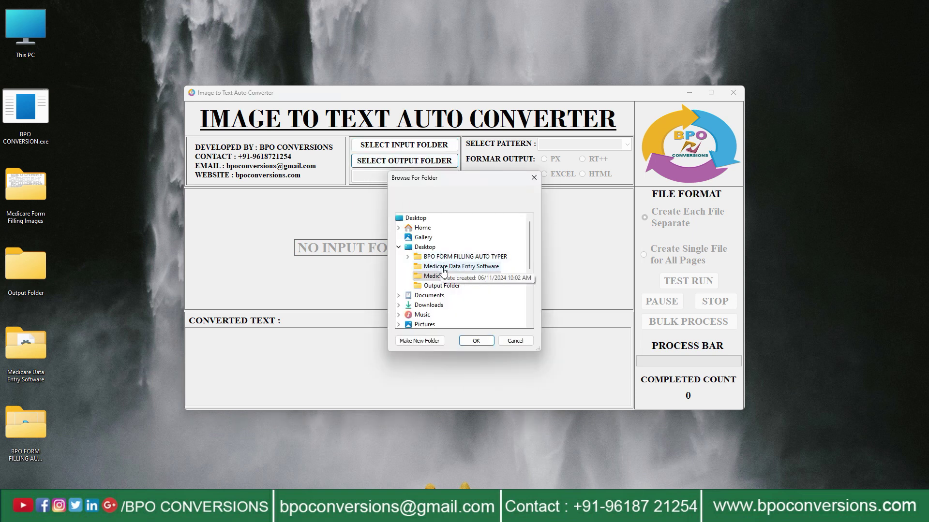
click(446, 285)
Confirm the output folder and keep 02504.jpg as the previewed image.
click(477, 340)
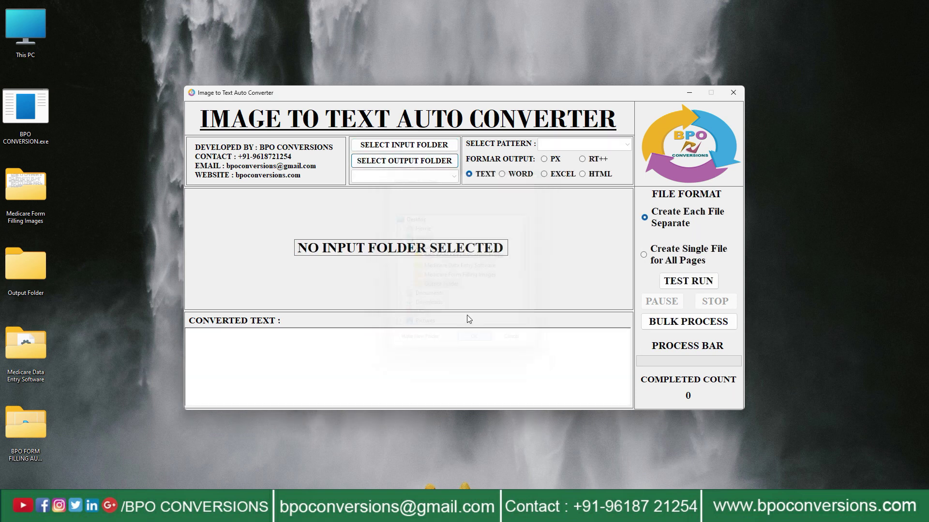
click(453, 175)
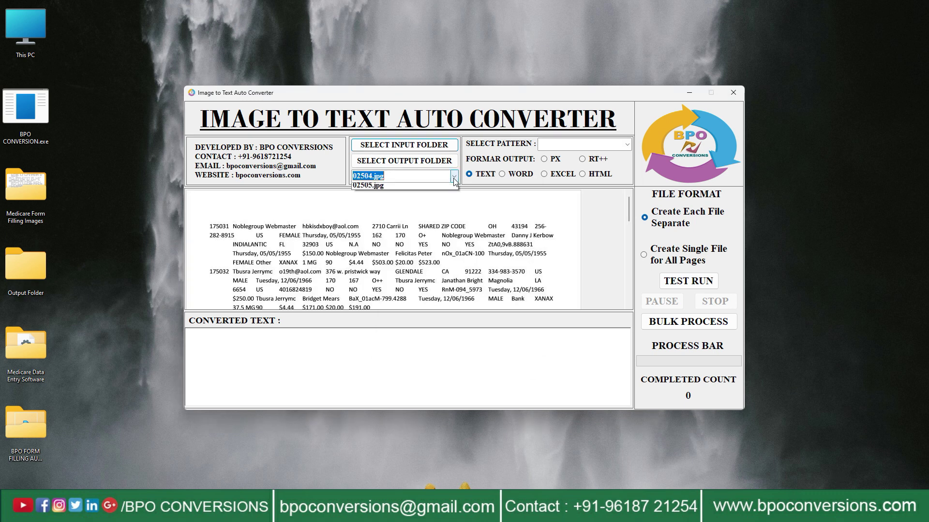
click(403, 187)
Choose the Medical Insurance pattern with Excel output and run a test conversion.
click(628, 144)
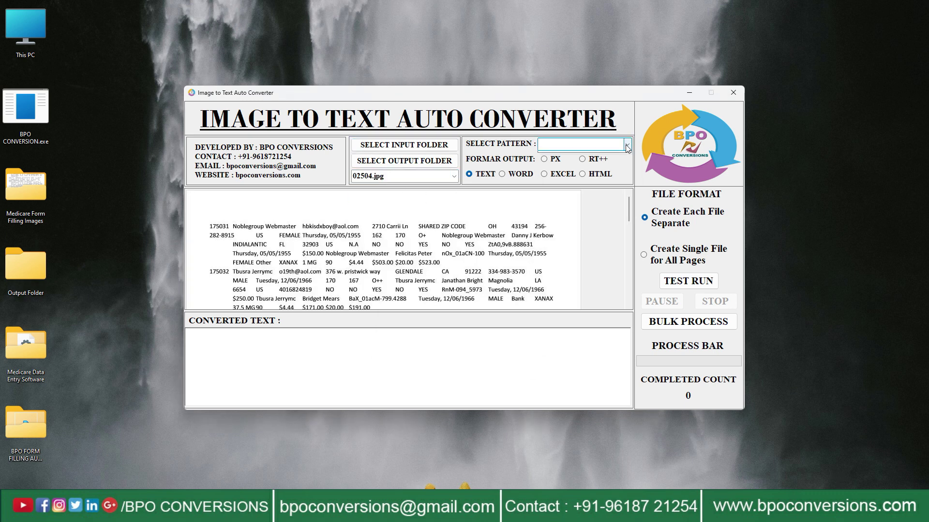
click(580, 157)
click(544, 175)
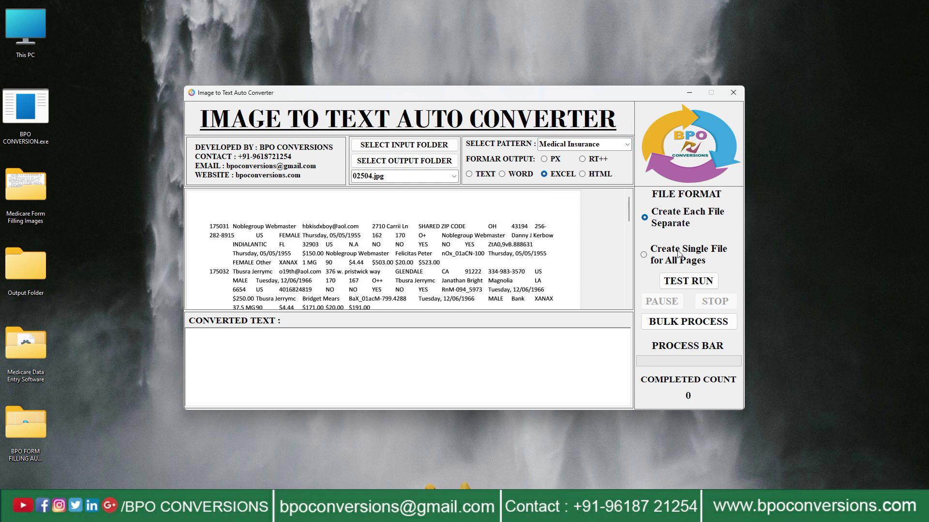
click(688, 321)
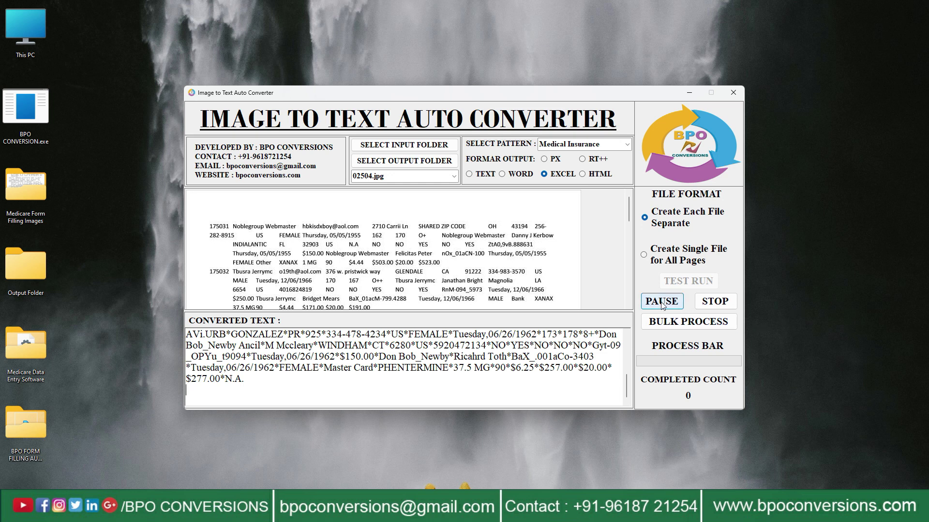
Stop the trial, bulk-convert all input images, acknowledge completion and close the converter.
click(714, 307)
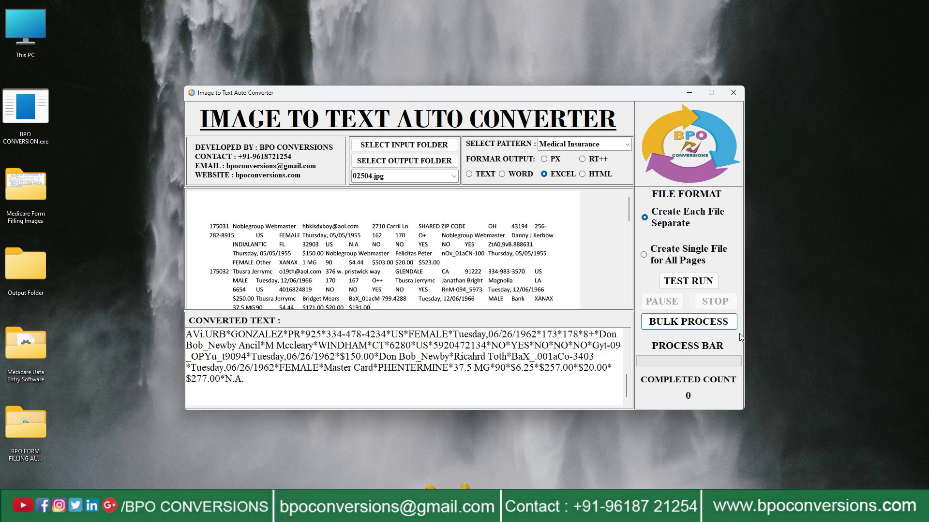
click(715, 329)
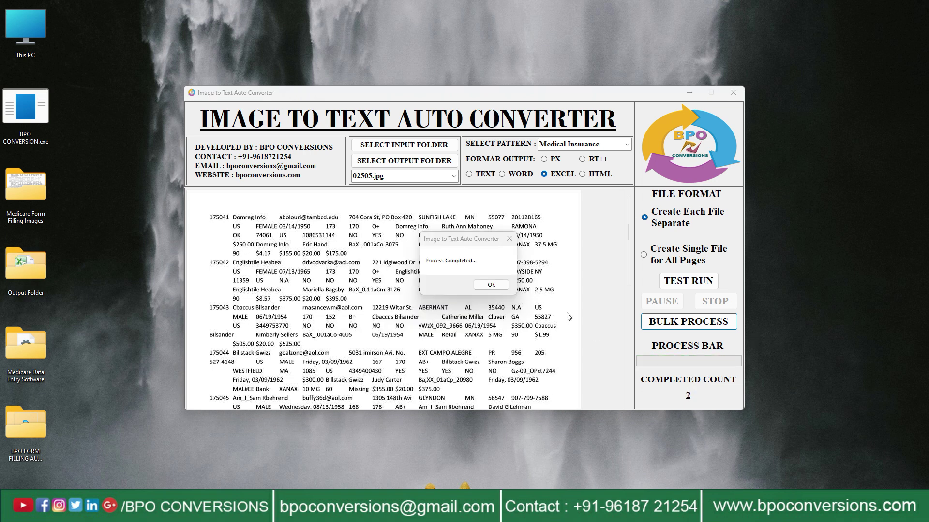
click(502, 285)
click(733, 92)
Open FINAL.xlsx from the Output Folder in Excel to review the converted records.
right_click(27, 267)
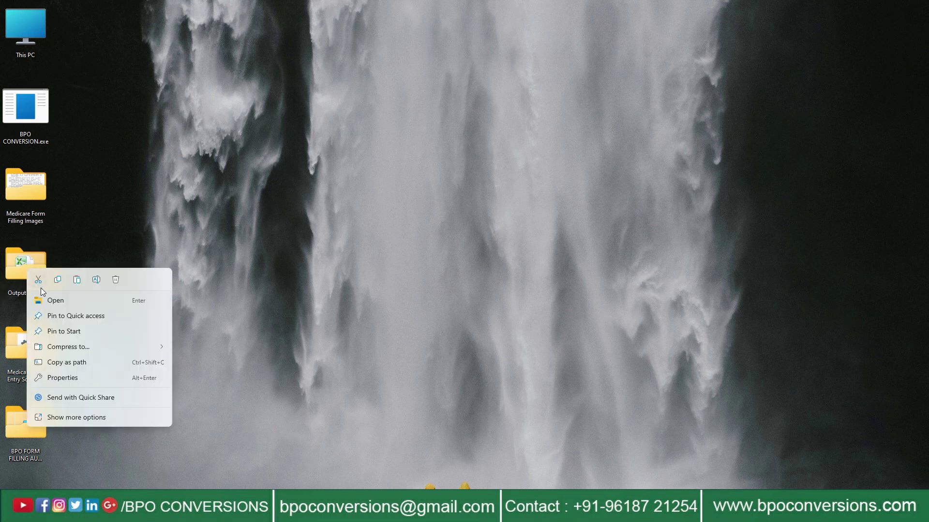
click(46, 297)
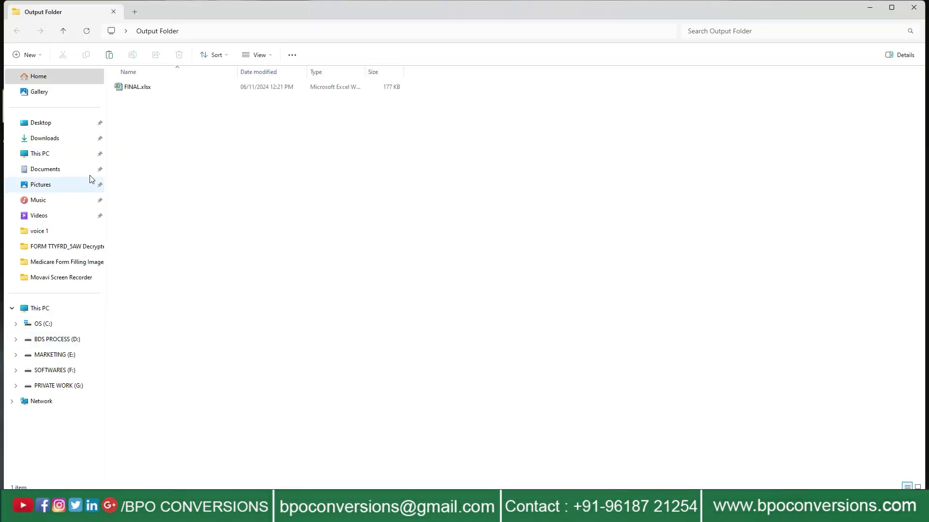
click(158, 89)
right_click(166, 89)
click(189, 120)
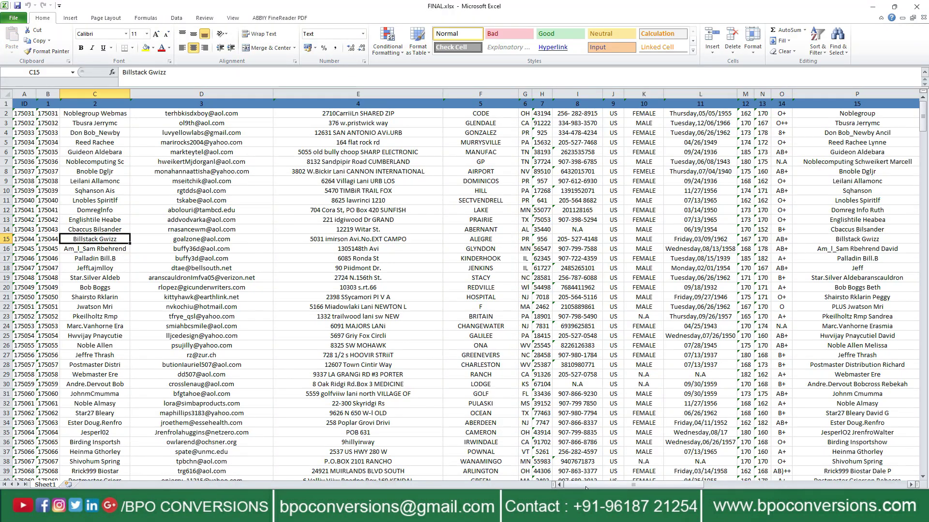
scroll(585, 486, right, 10)
scroll(585, 487, left, 10)
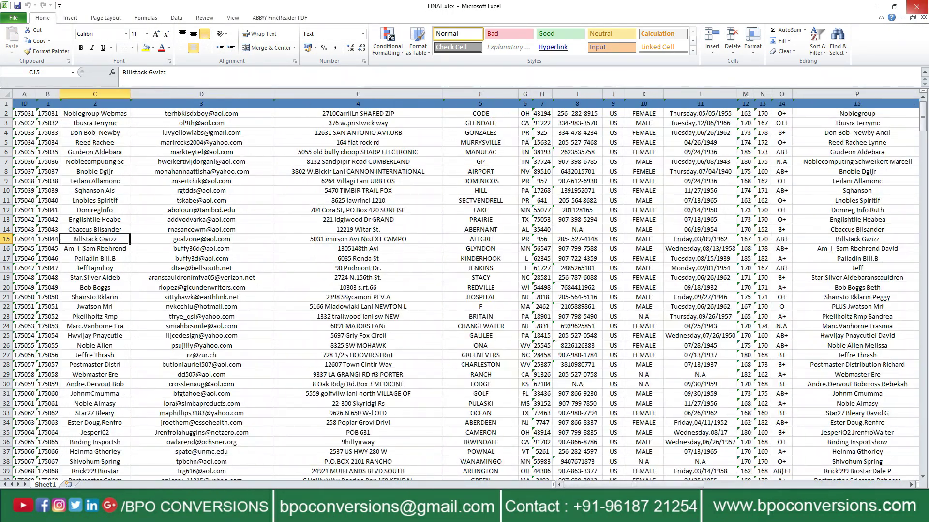
Close Excel and Explorer, then launch the auto form filler via Notepad.exe in BPO FORM FILLING AUTO TYPER.
click(913, 6)
click(914, 7)
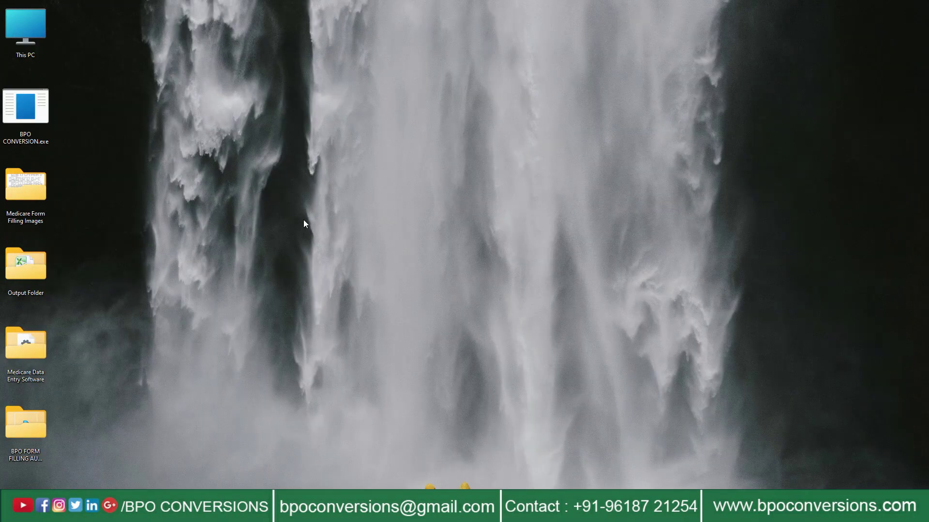
right_click(39, 435)
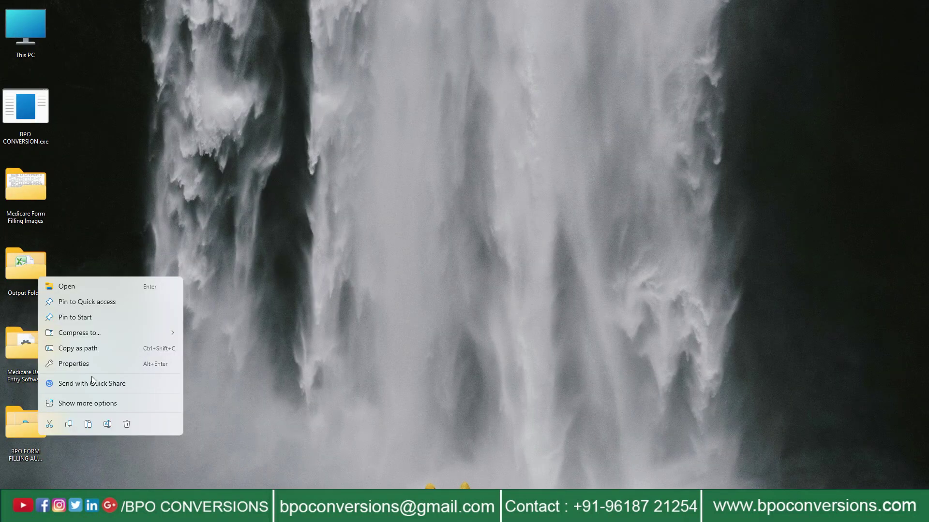
click(84, 291)
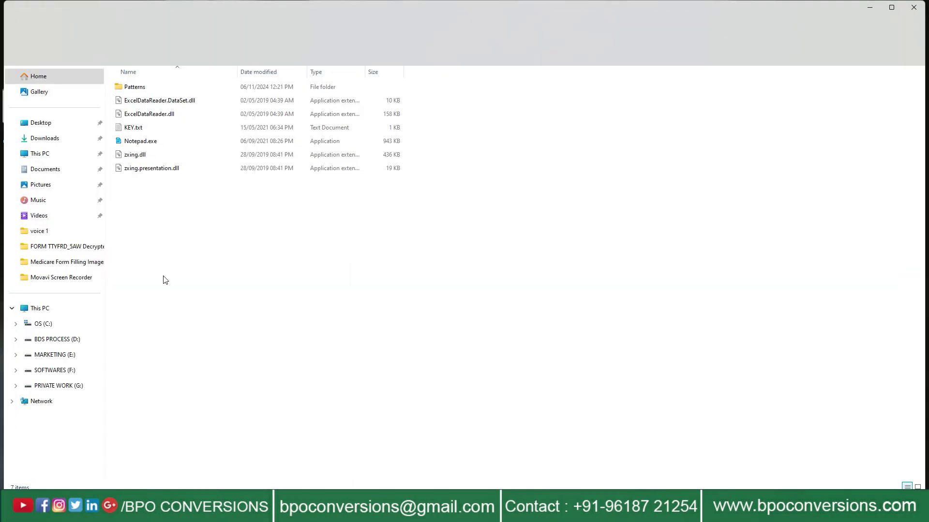
click(143, 143)
right_click(143, 144)
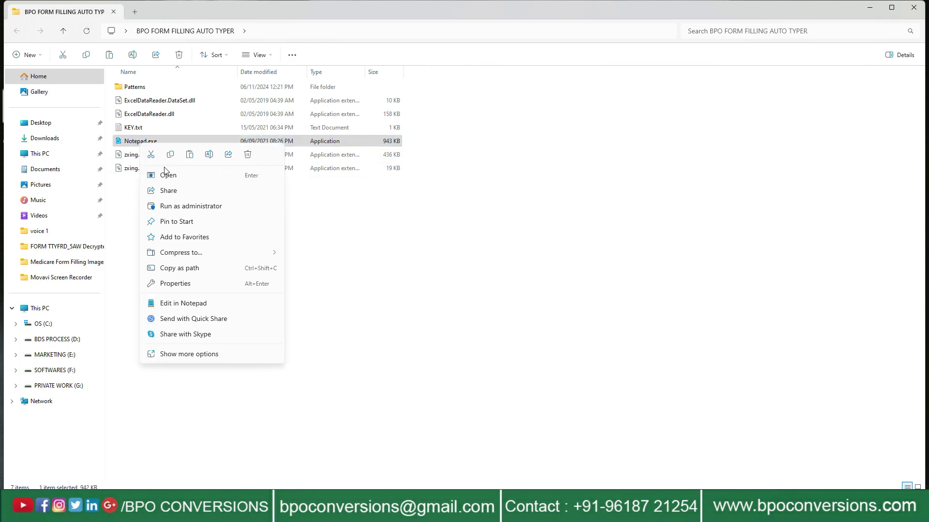
click(168, 175)
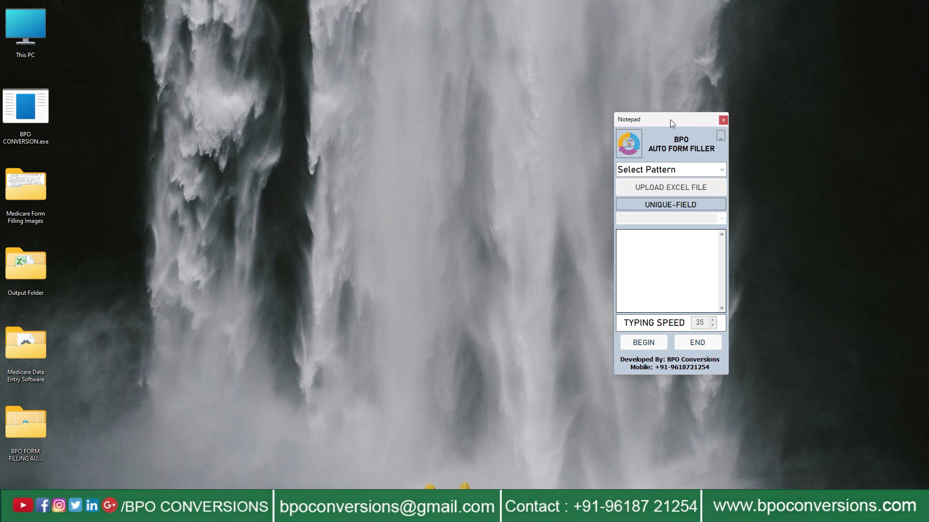
drag(669, 120, 661, 122)
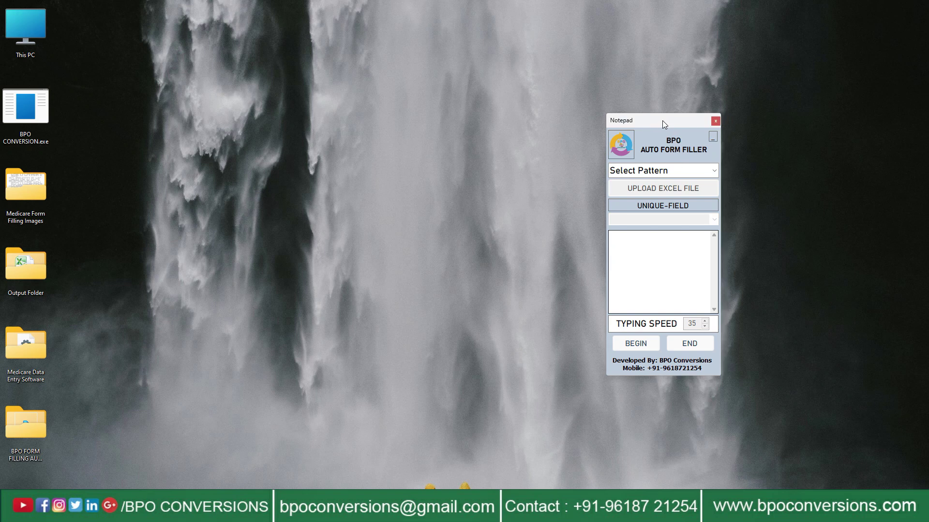
Open the Medicare Data Entry Software folder.
right_click(22, 362)
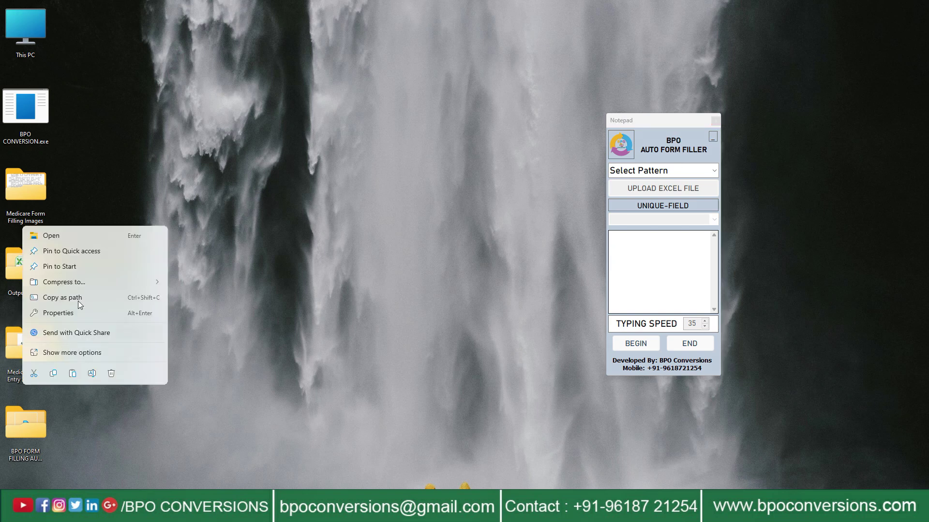
click(63, 235)
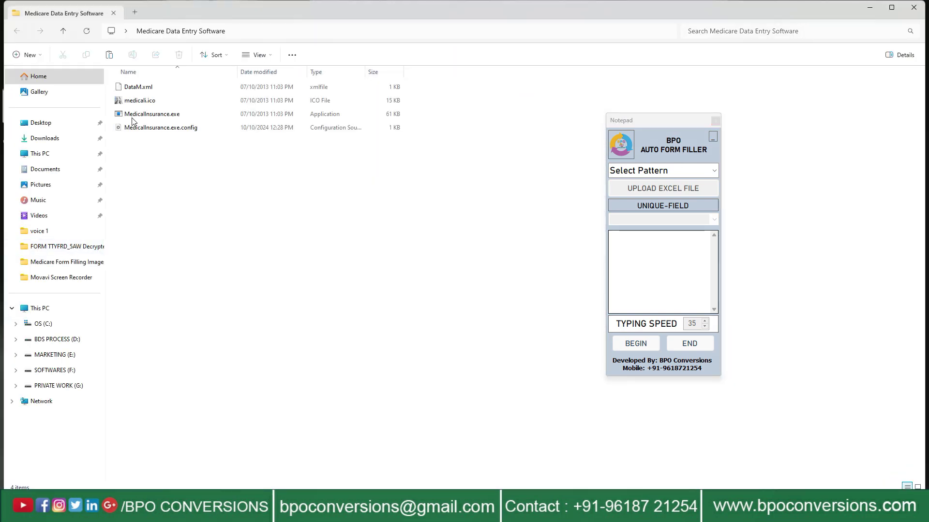
Launch MedicalInsurance.exe to start the data entry program.
click(141, 116)
right_click(178, 129)
click(183, 143)
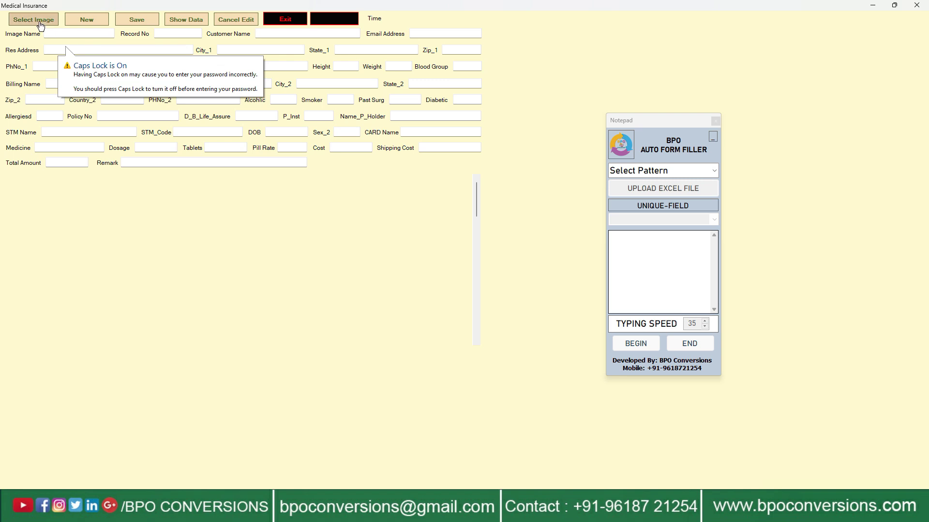
Load form image 02504.jpg from Desktop > Medicare Form Filling Images into the form.
click(37, 21)
click(56, 108)
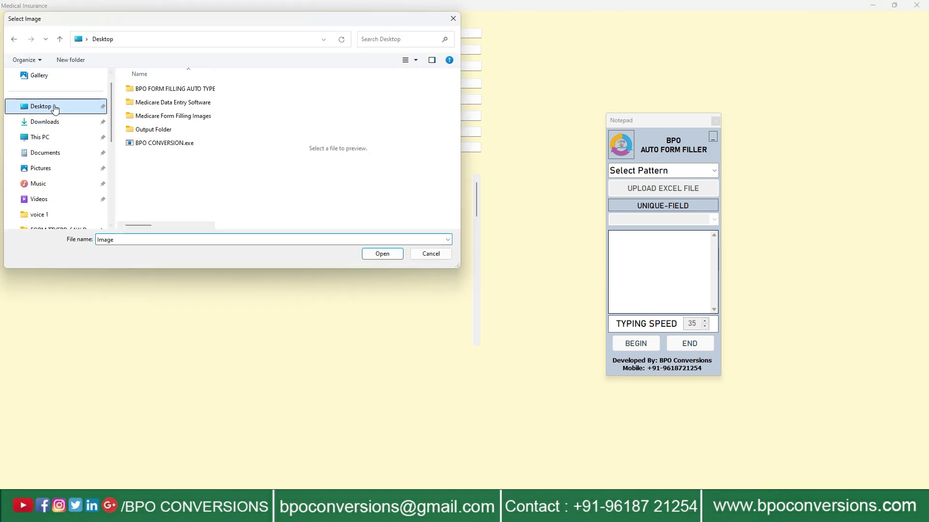
click(159, 116)
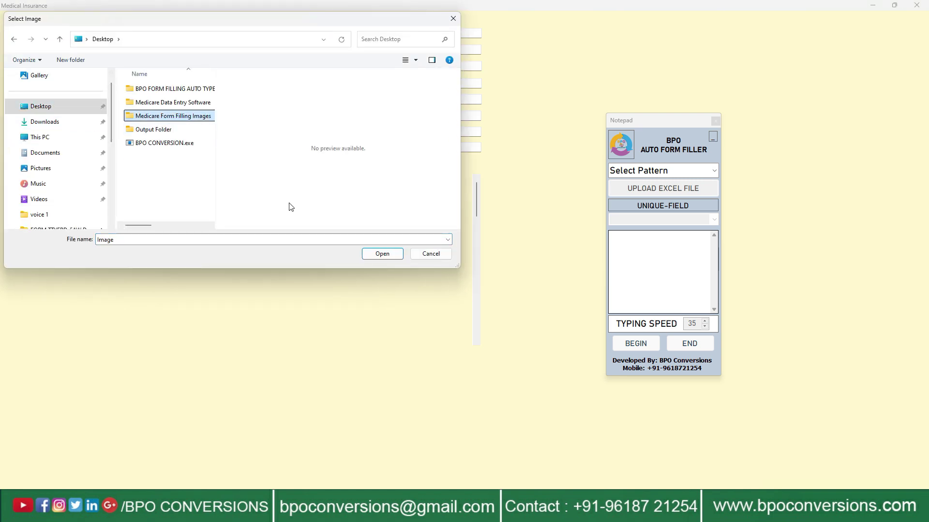
click(380, 253)
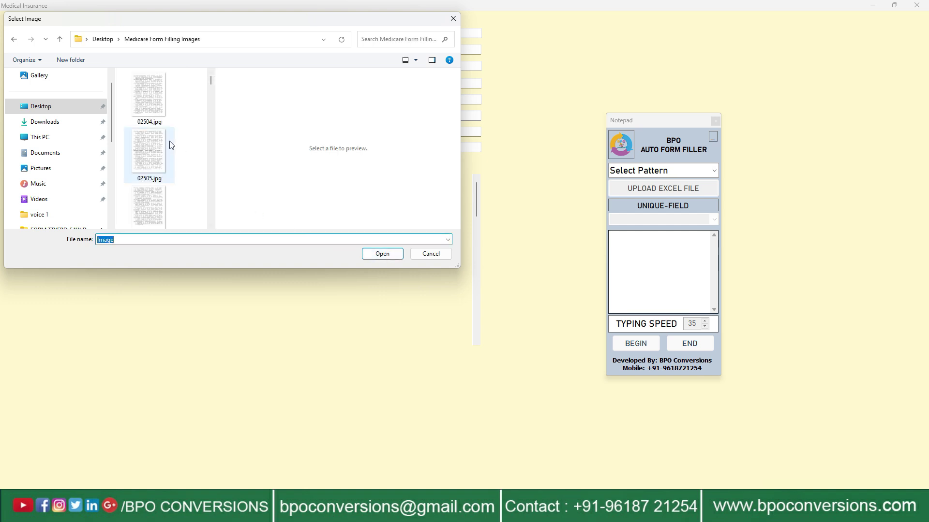
click(156, 109)
click(382, 254)
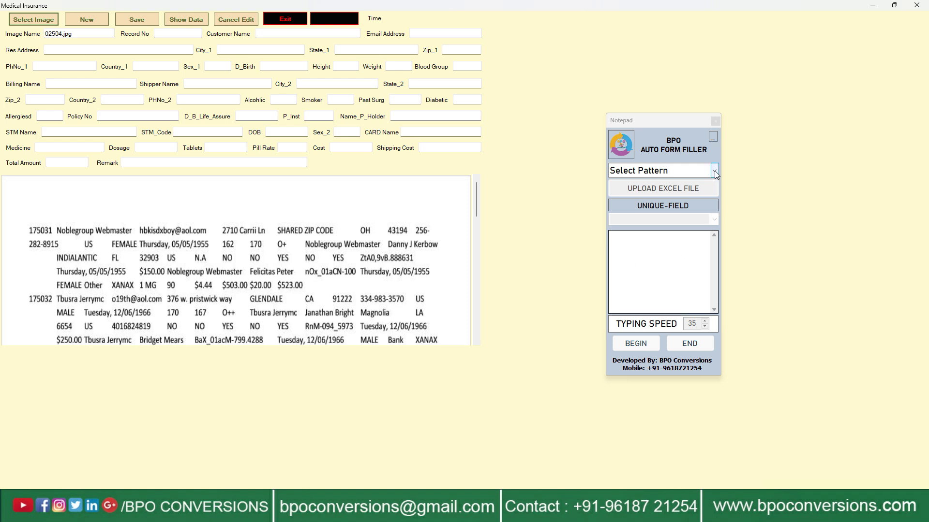
Choose the Medical pattern and upload FINAL.xlsx from the Output Folder as the data file.
click(715, 172)
click(674, 182)
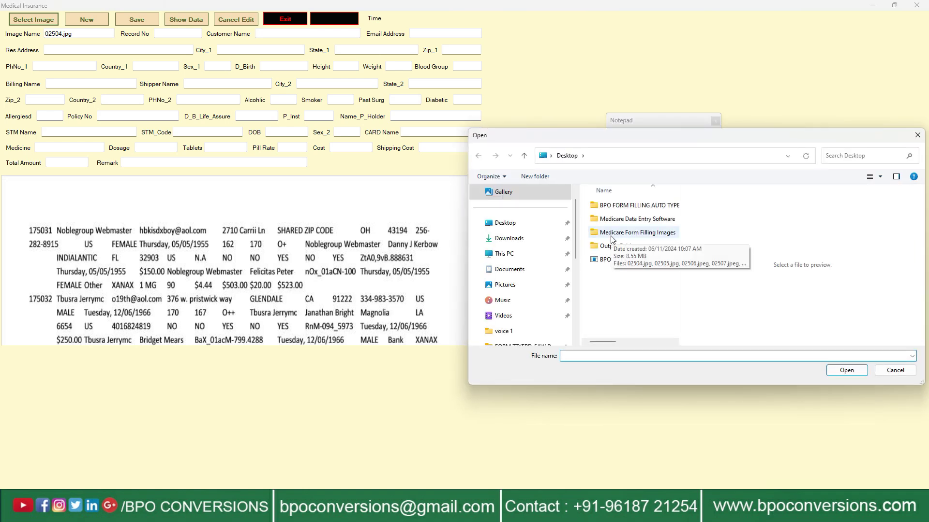
click(617, 246)
click(830, 370)
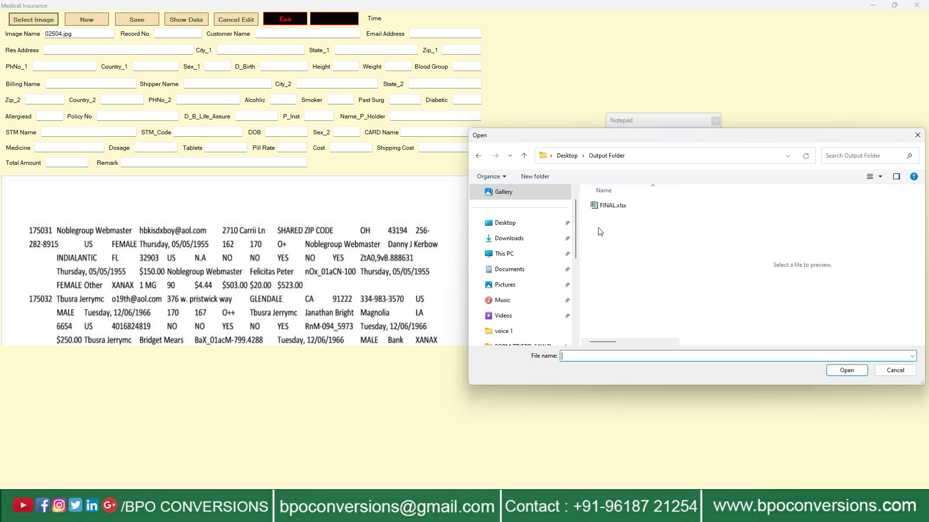
click(613, 206)
click(846, 371)
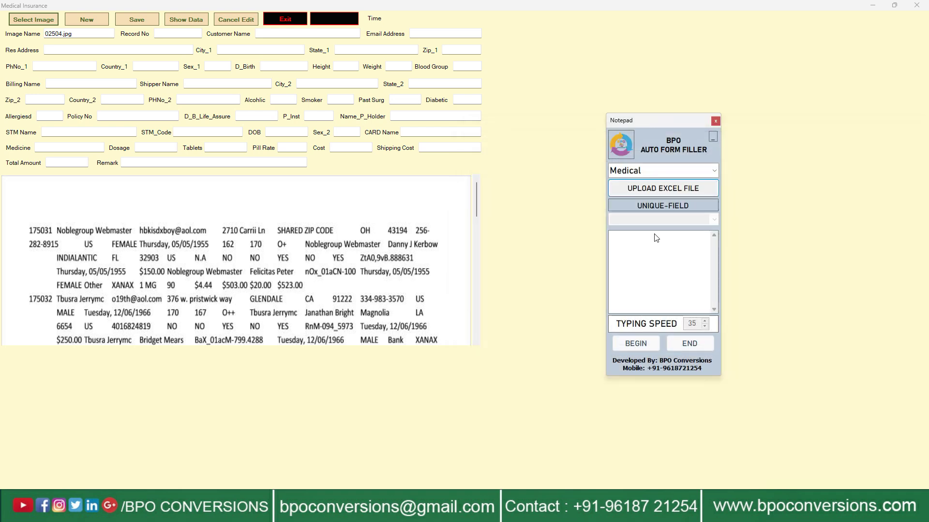
Reposition the filler panel and pick the first record ID 175031.
drag(671, 126, 591, 98)
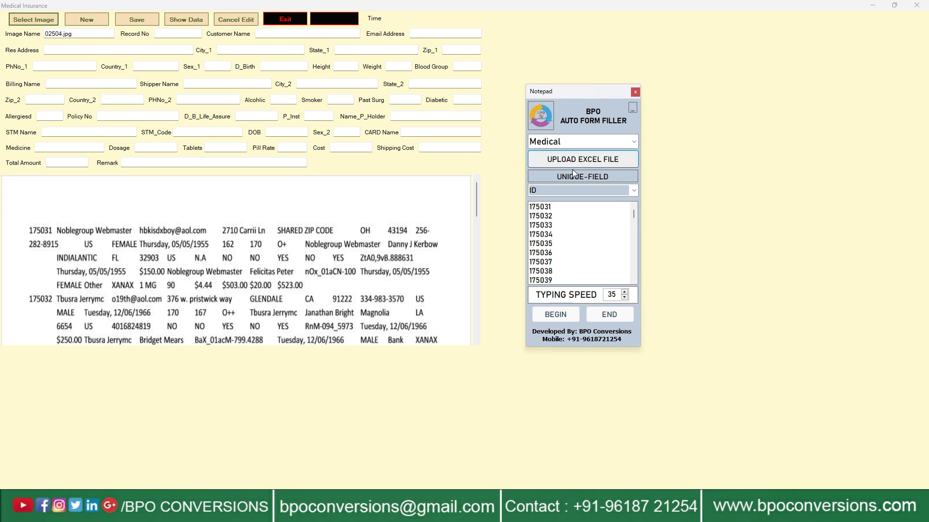
key(Return)
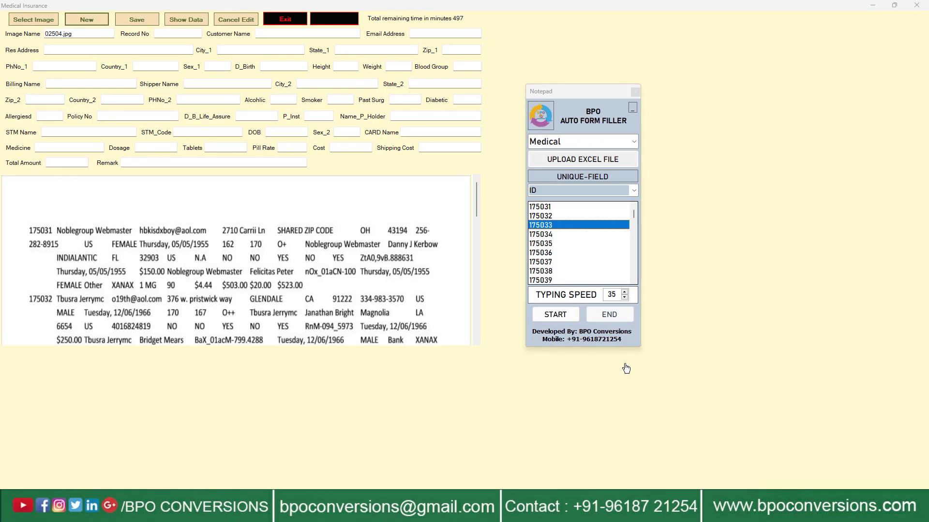
Start auto-typing the next record into the Medical Insurance form.
click(554, 314)
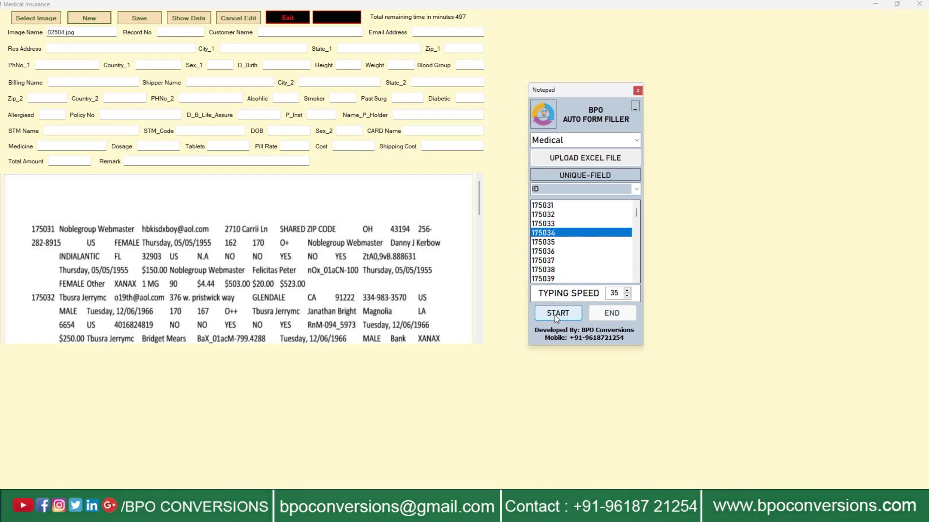
click(552, 316)
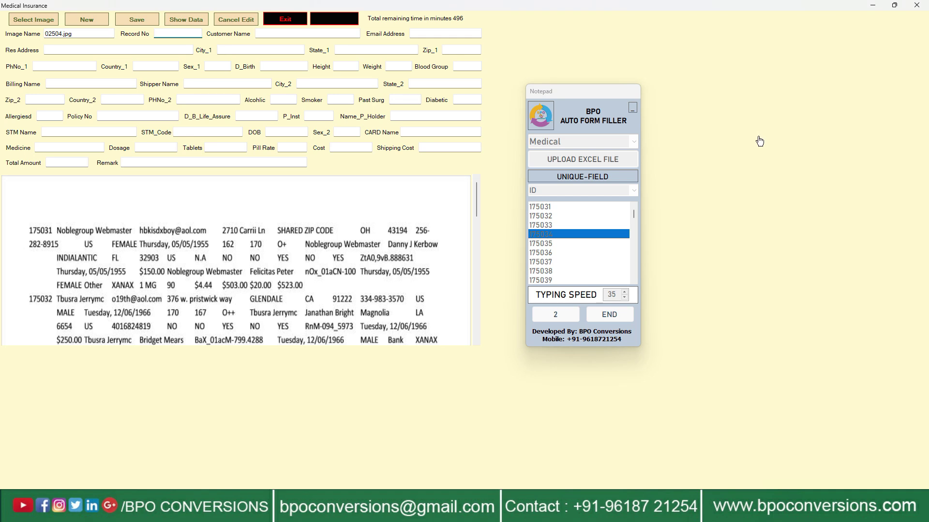